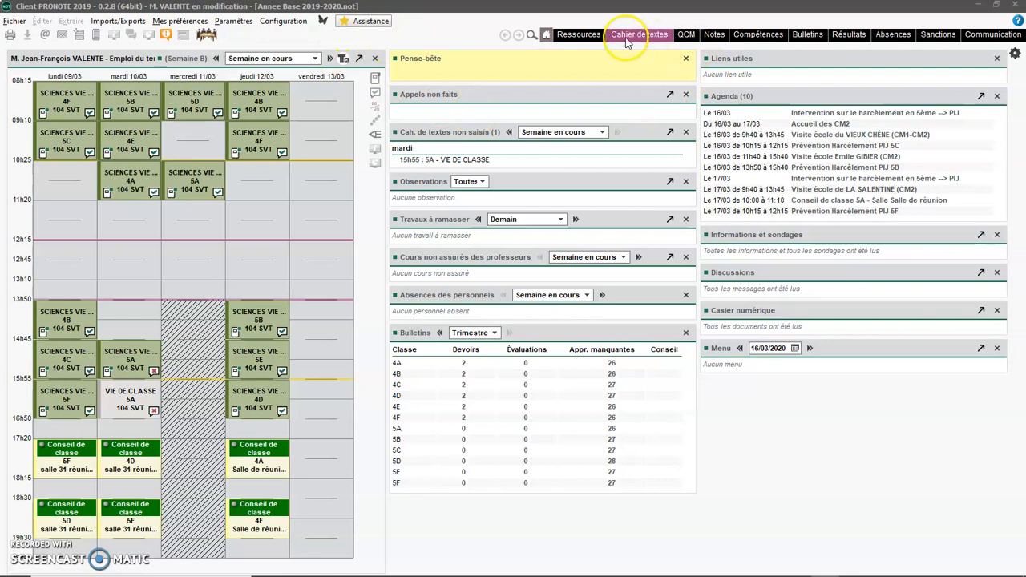
Open the Cahier de textes in the PRONOTE client, and its Saisie page in the PRONOTE web teacher space
{"action": "left_click", "coordinate": [639, 35]}
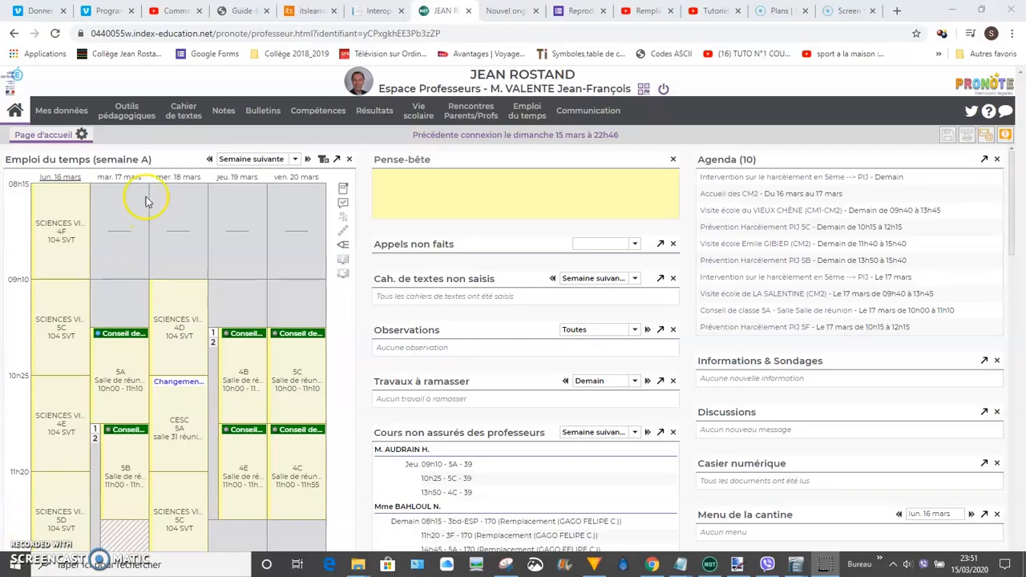
{"action": "mouse_move", "coordinate": [185, 118]}
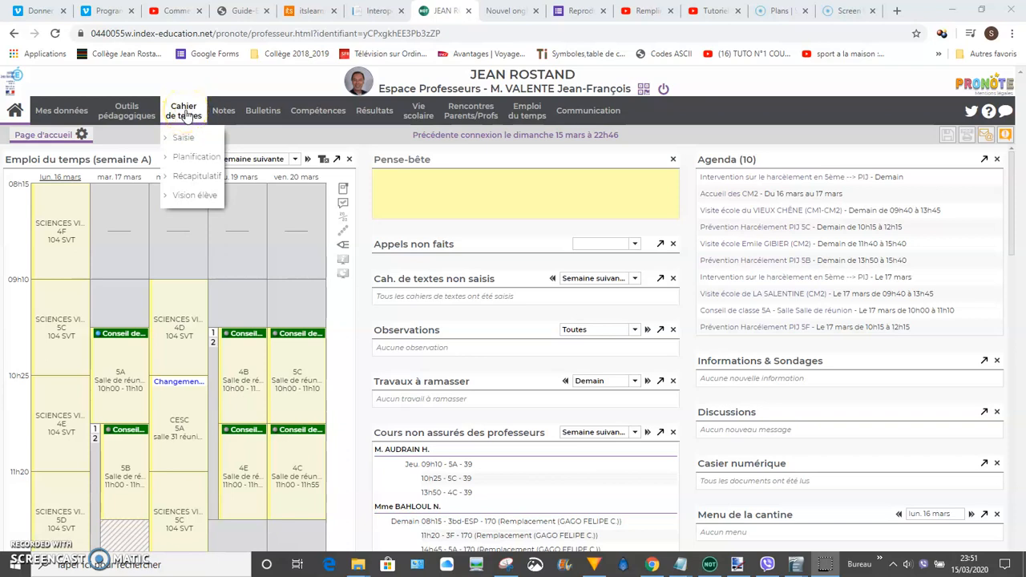
{"action": "left_click", "coordinate": [184, 118]}
{"action": "left_click", "coordinate": [183, 137]}
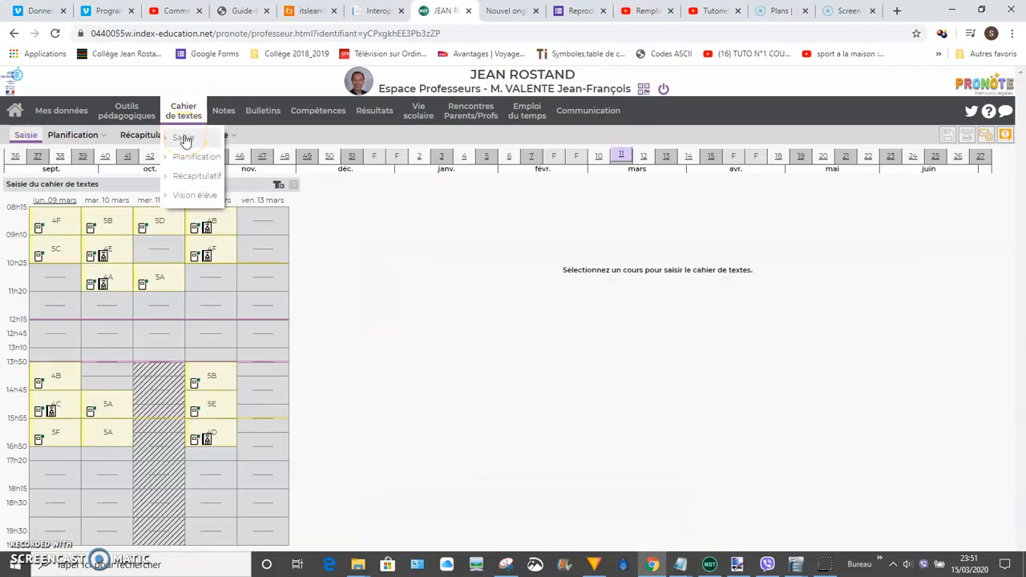
{"action": "left_click", "coordinate": [184, 138]}
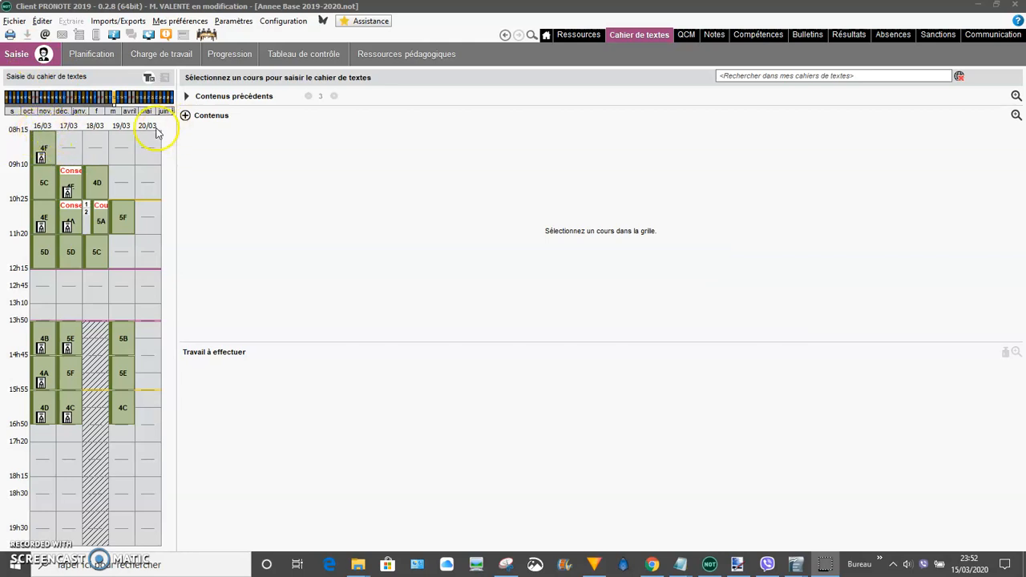
In the 5C lesson of Monday 16 March, enter the content "activité 3 lire le document" and upload aide_élève.JPG as its attachment
{"action": "left_click", "coordinate": [45, 183]}
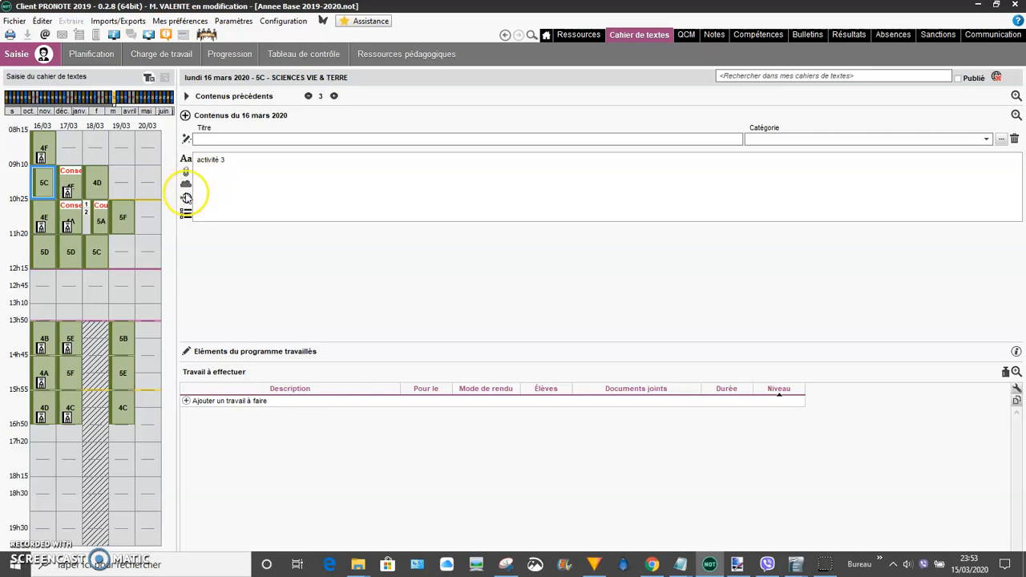
{"action": "left_click", "coordinate": [186, 173]}
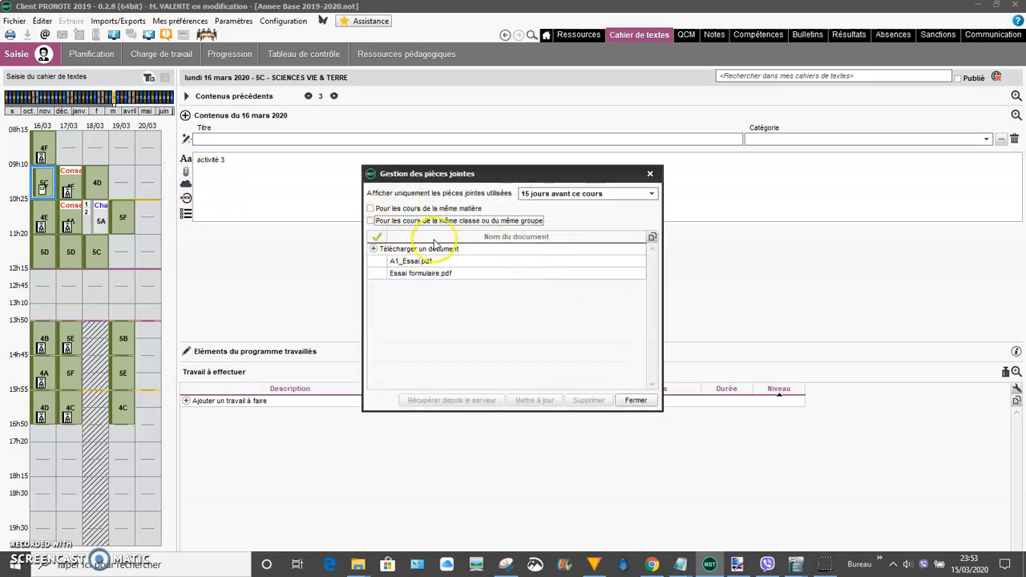
{"action": "left_click", "coordinate": [372, 249]}
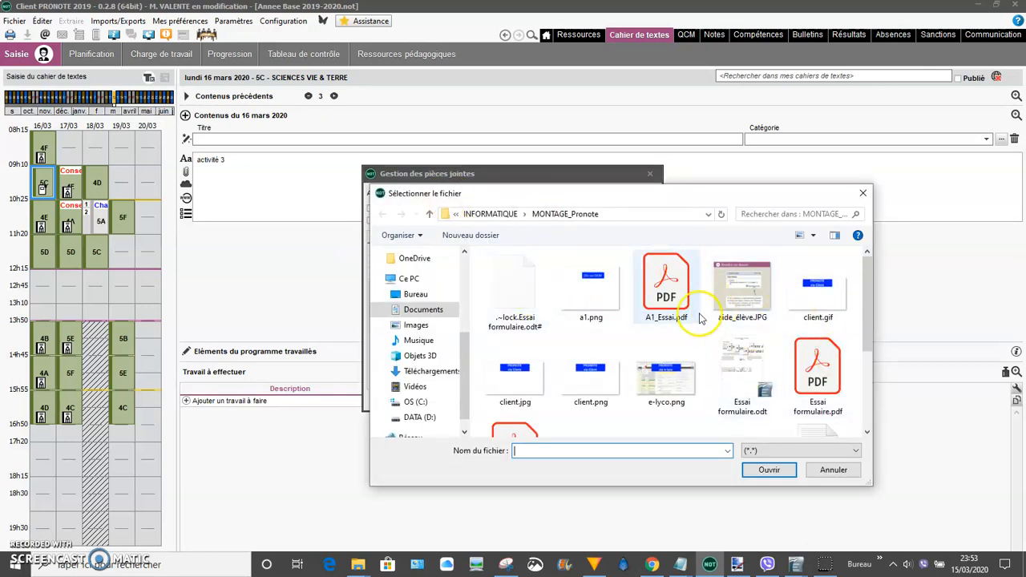
{"action": "left_click", "coordinate": [741, 295]}
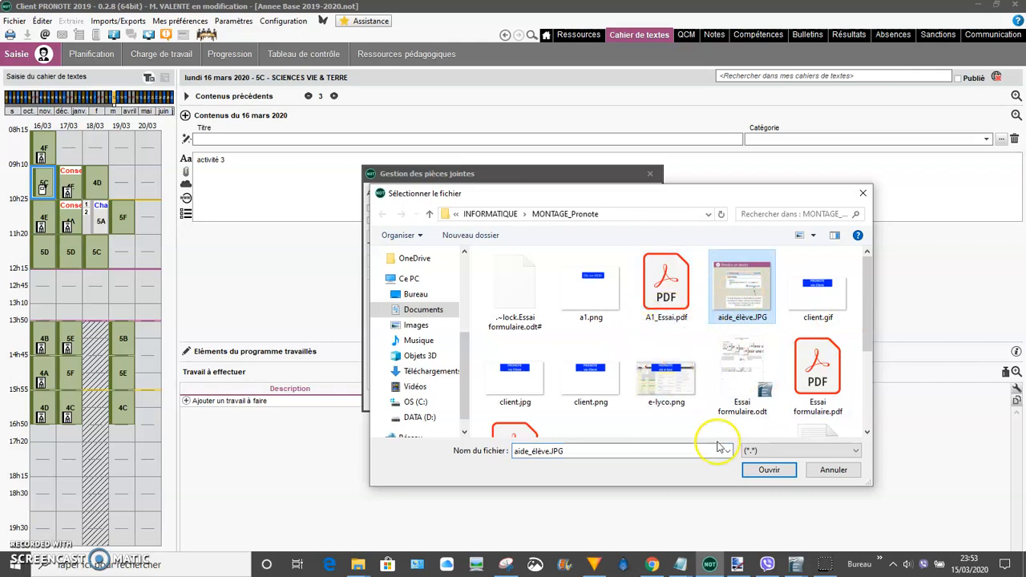
{"action": "left_click", "coordinate": [768, 473]}
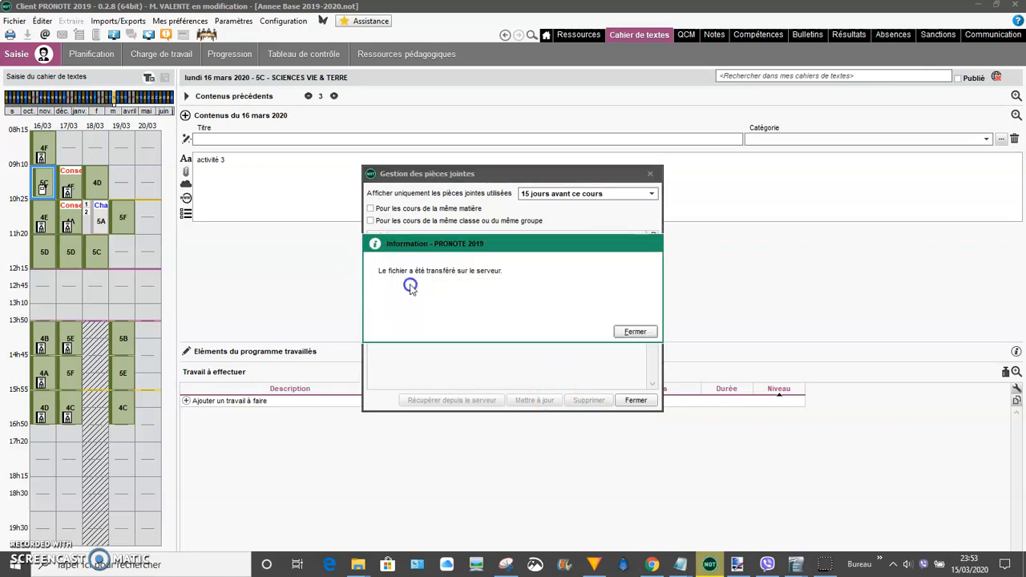
{"action": "left_click", "coordinate": [632, 331]}
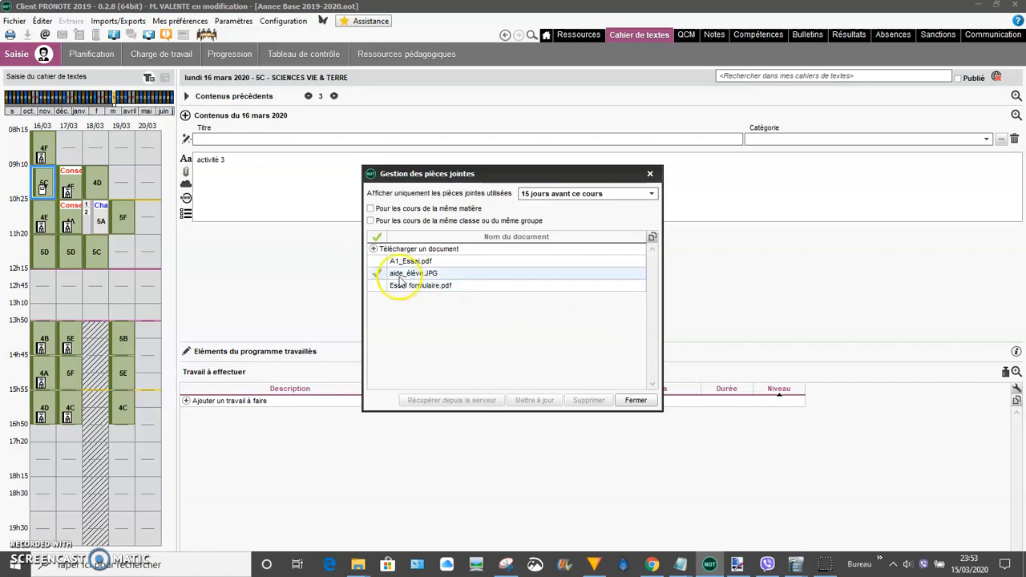
{"action": "left_click", "coordinate": [378, 274]}
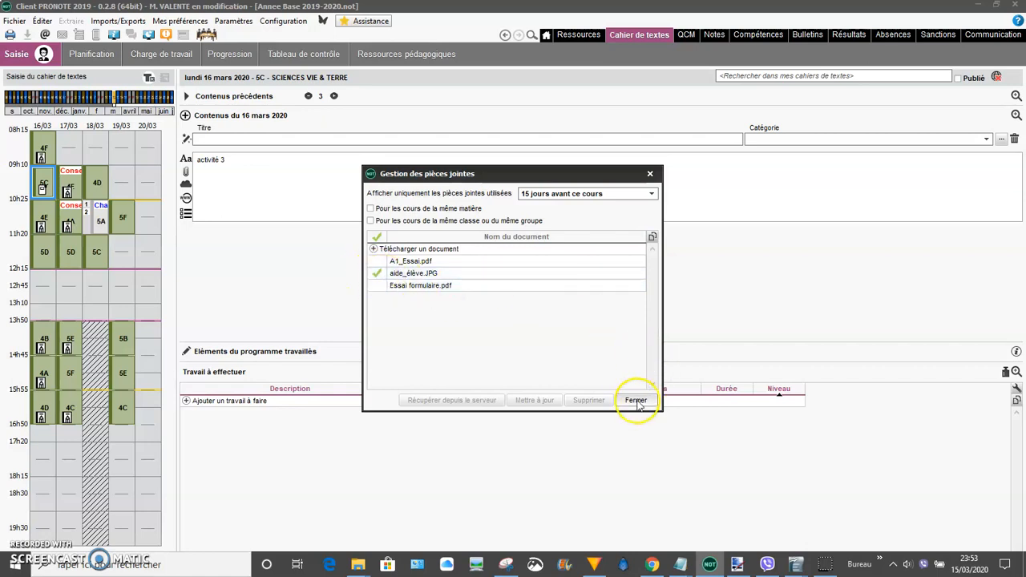
{"action": "left_click", "coordinate": [634, 400]}
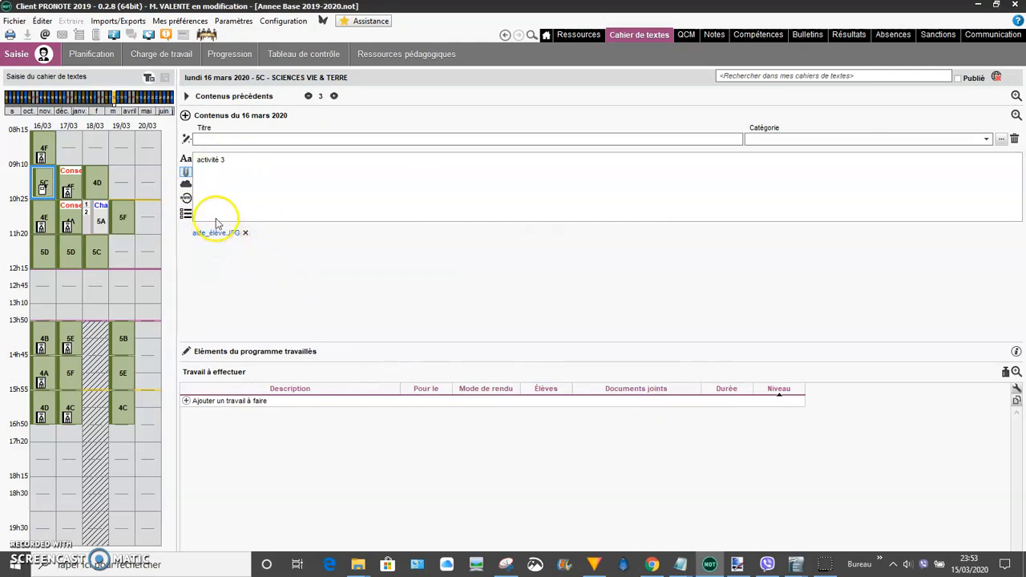
{"action": "left_click", "coordinate": [231, 159]}
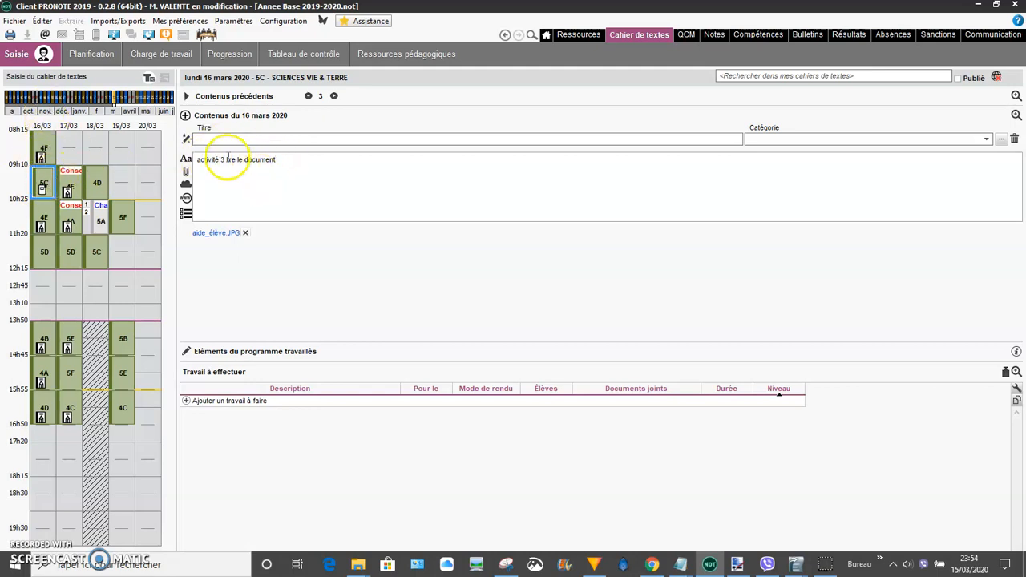
Add a homework task to the 5C lesson from the preset RECHERCHE (obligatoire), completing its description as "RECHERCHE (obligatoire): CoronaVirus"
{"action": "left_click", "coordinate": [220, 403]}
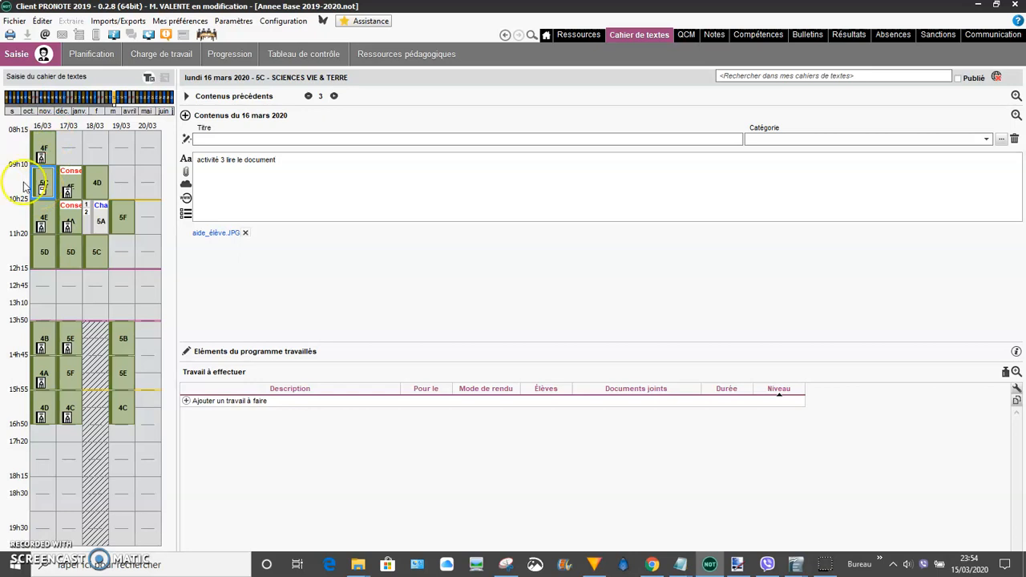
{"action": "left_click", "coordinate": [187, 402]}
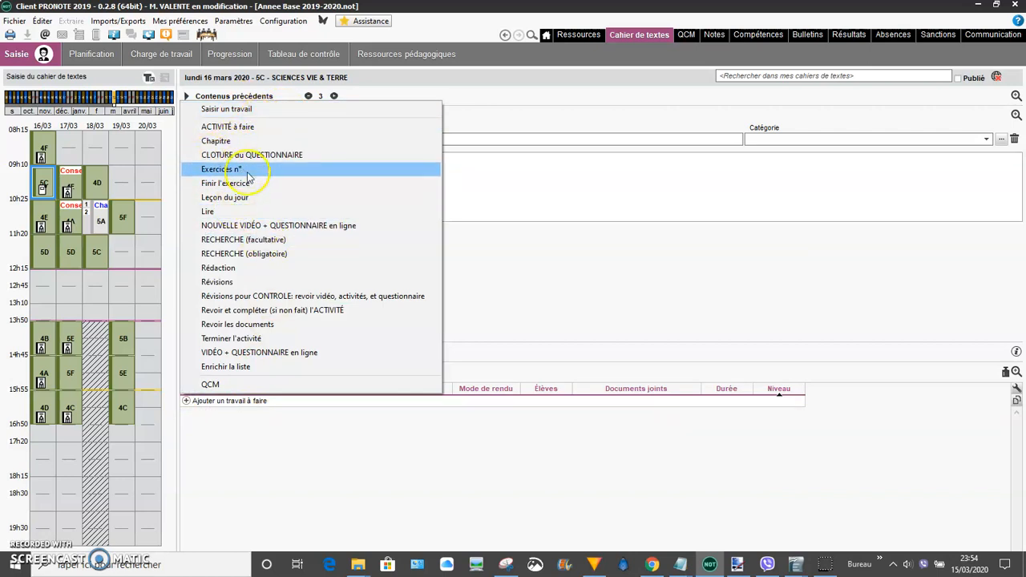
{"action": "left_click", "coordinate": [220, 254]}
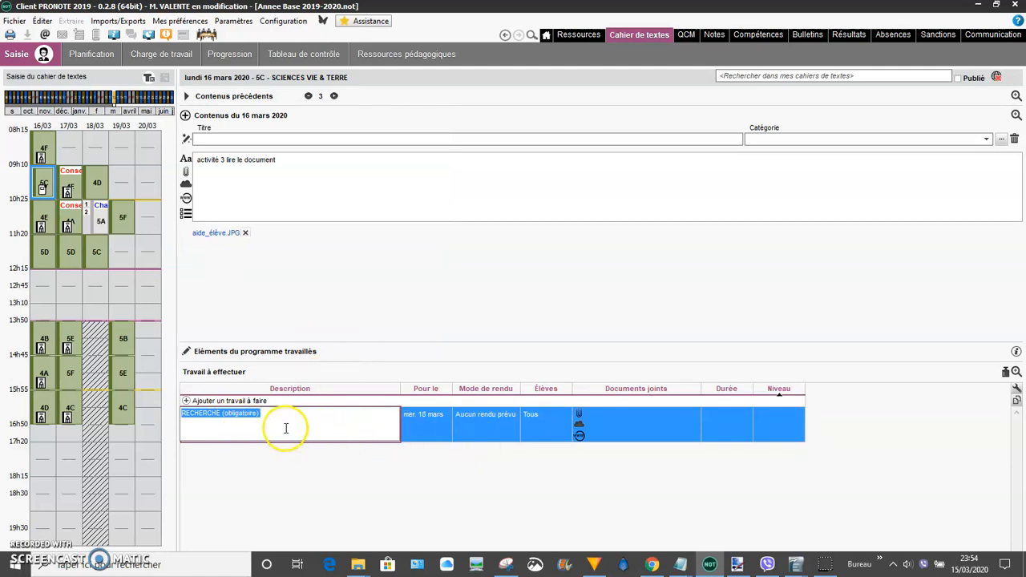
{"action": "left_click", "coordinate": [273, 418]}
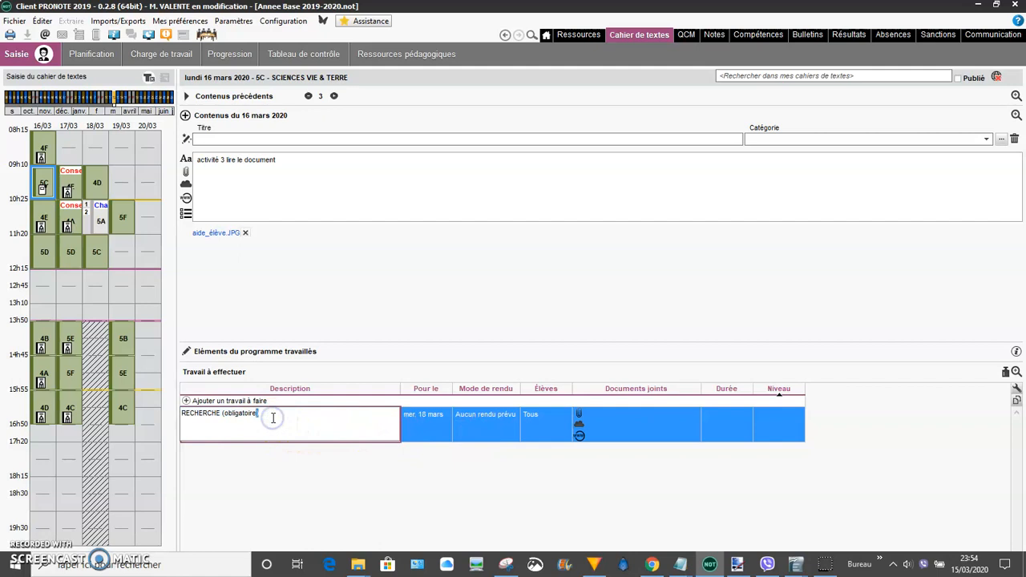
{"action": "left_click", "coordinate": [270, 413]}
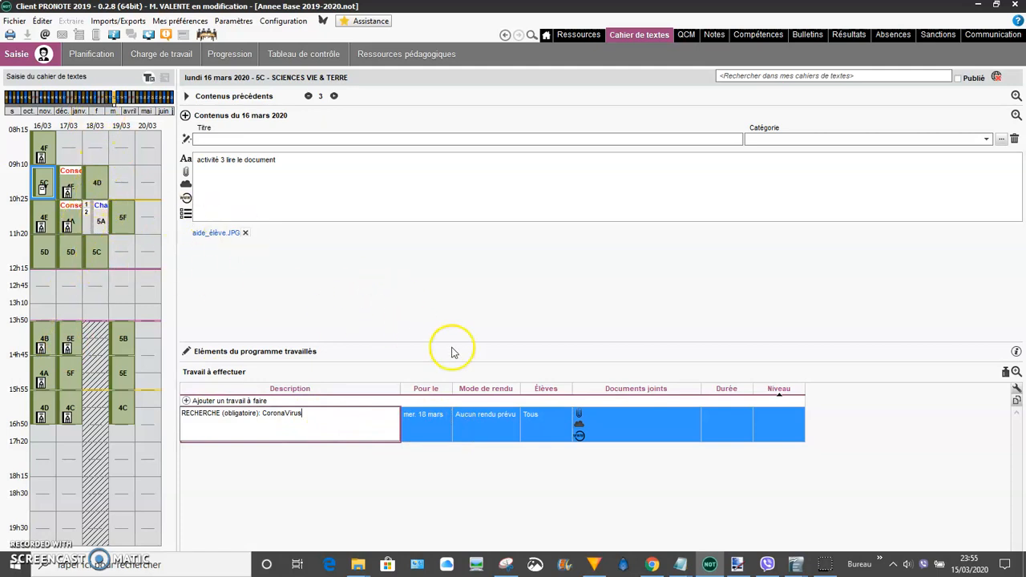
Set the CoronaVirus homework's due date to Monday 23 March 2020
{"action": "left_click", "coordinate": [420, 416]}
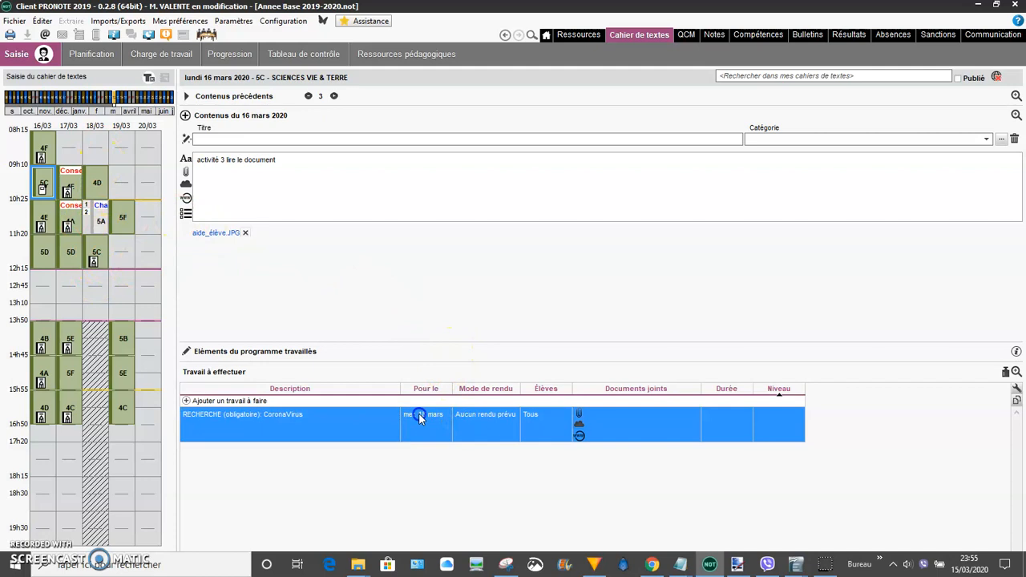
{"action": "left_click", "coordinate": [420, 416]}
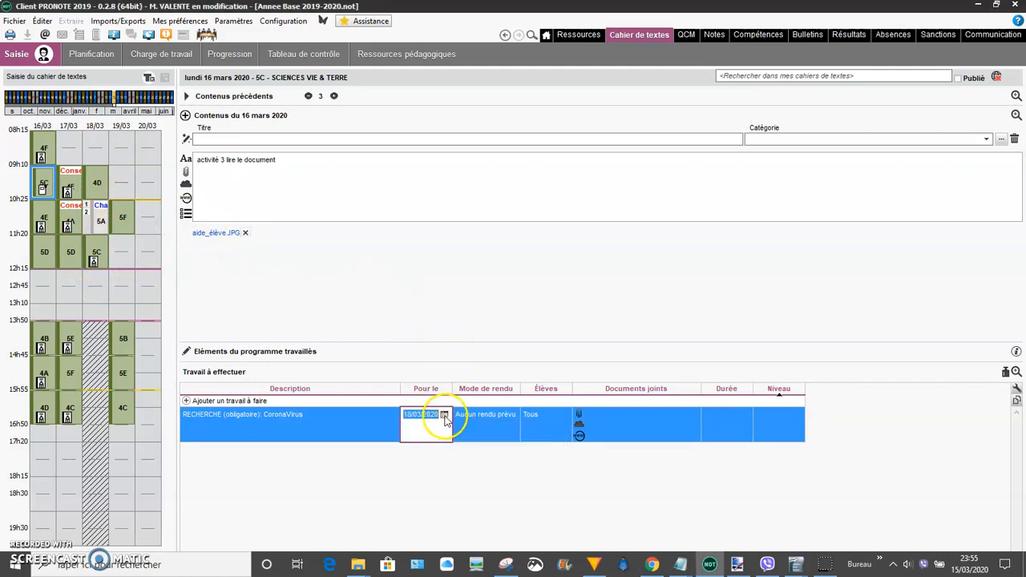
{"action": "left_click", "coordinate": [444, 416]}
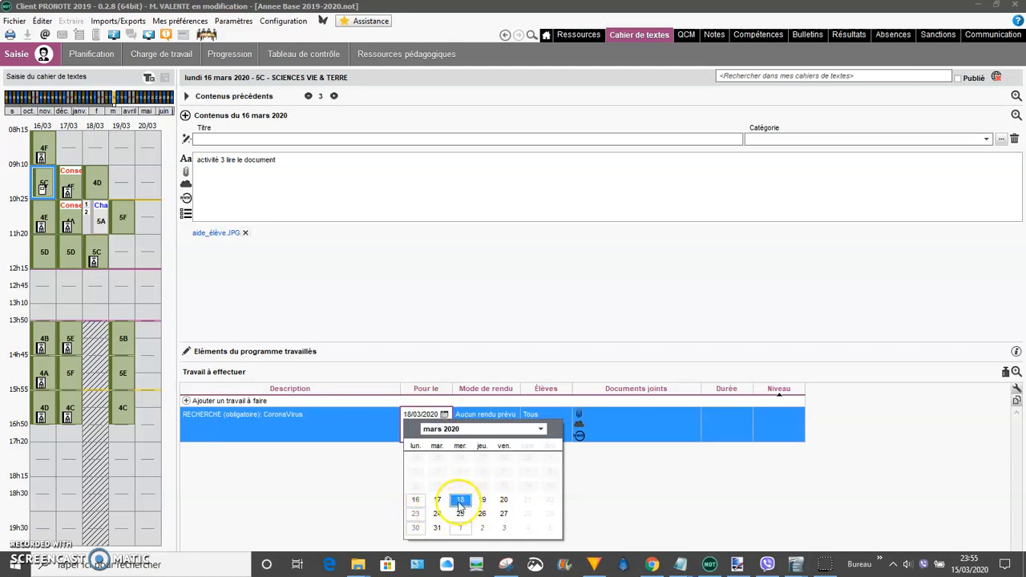
{"action": "left_click", "coordinate": [414, 515]}
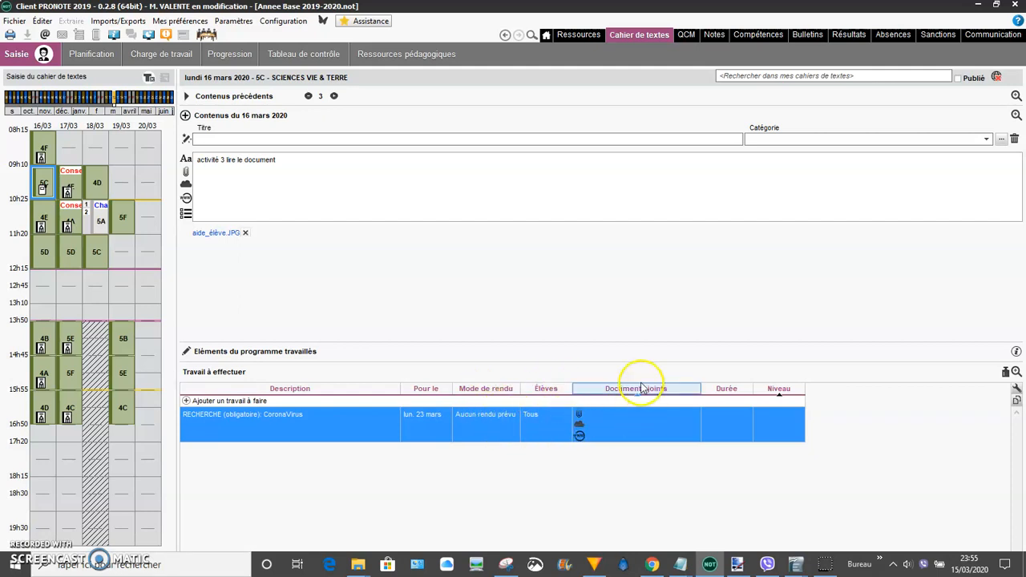
{"action": "left_click", "coordinate": [580, 417]}
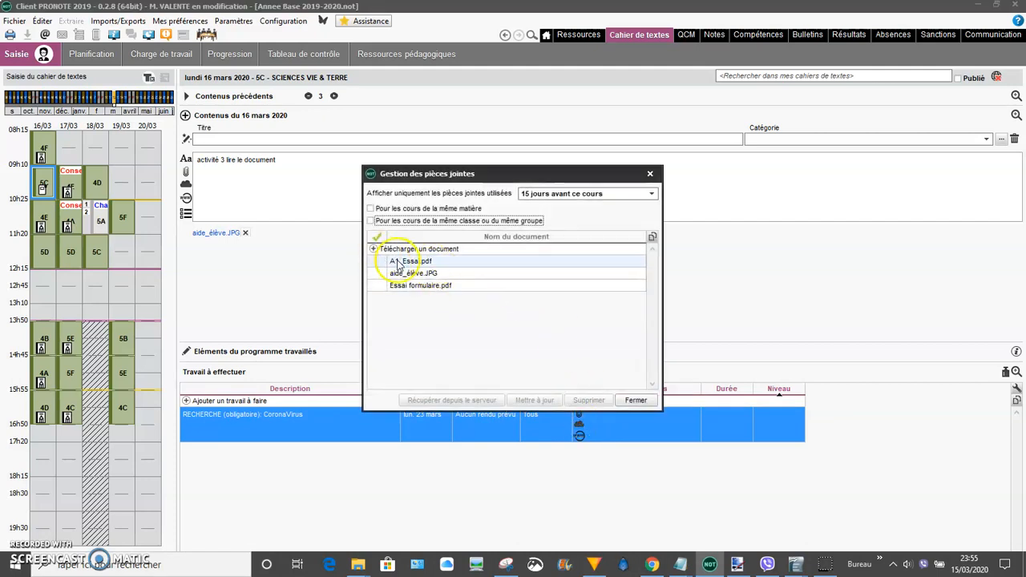
{"action": "left_click", "coordinate": [373, 275]}
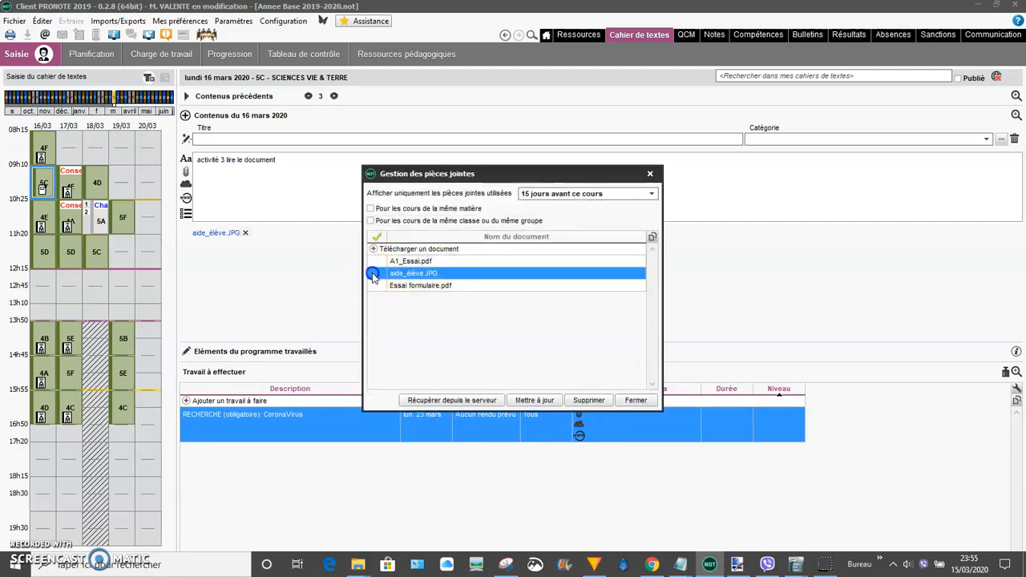
{"action": "left_click", "coordinate": [374, 276]}
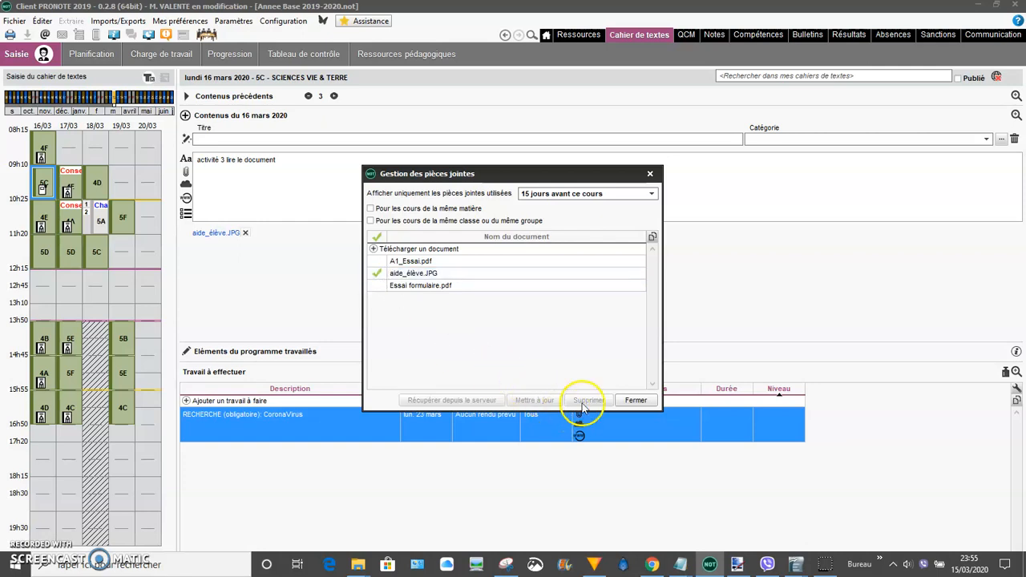
{"action": "left_click", "coordinate": [635, 401]}
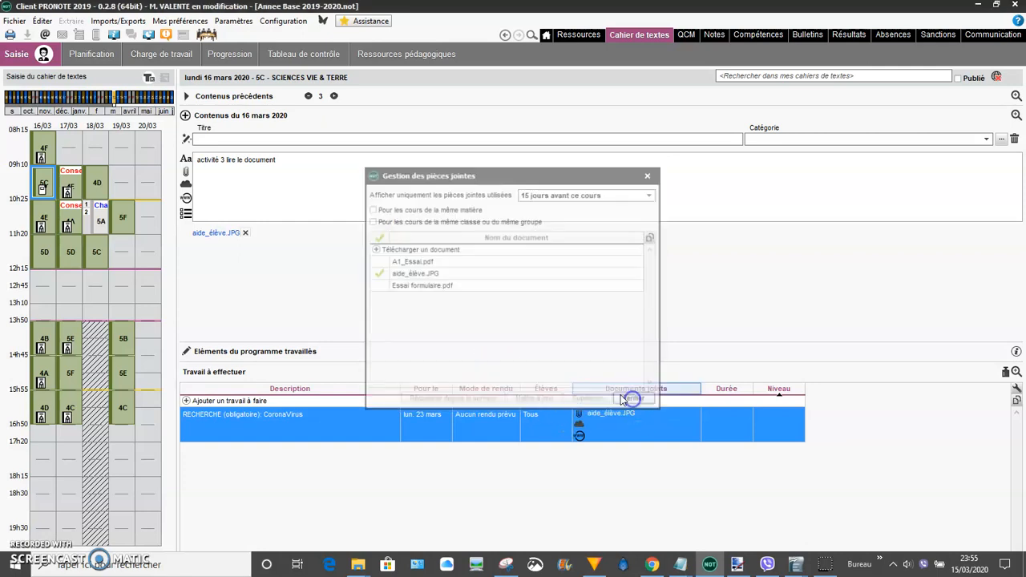
{"action": "left_click", "coordinate": [580, 438]}
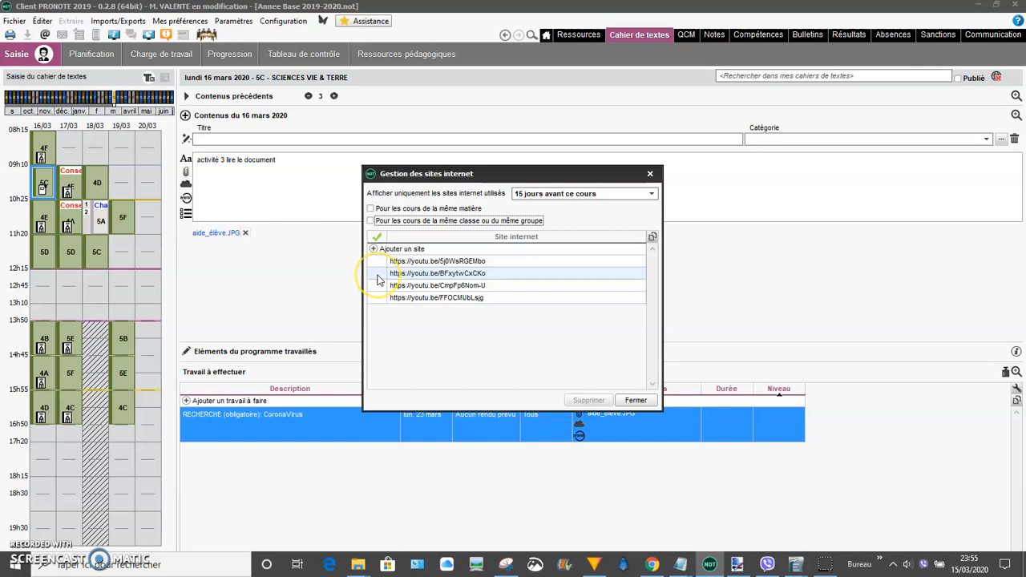
{"action": "left_click", "coordinate": [378, 274]}
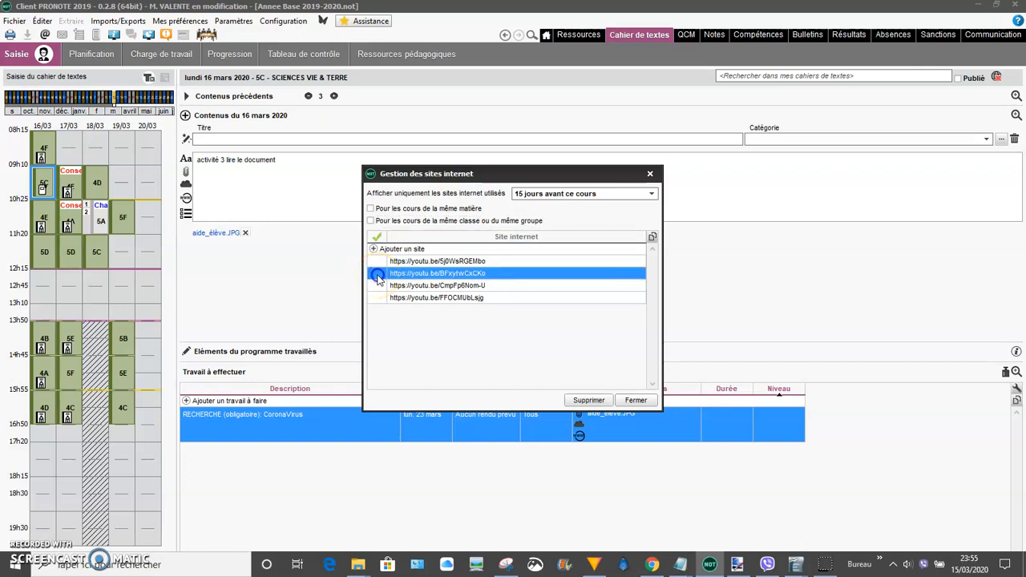
{"action": "left_click", "coordinate": [637, 400]}
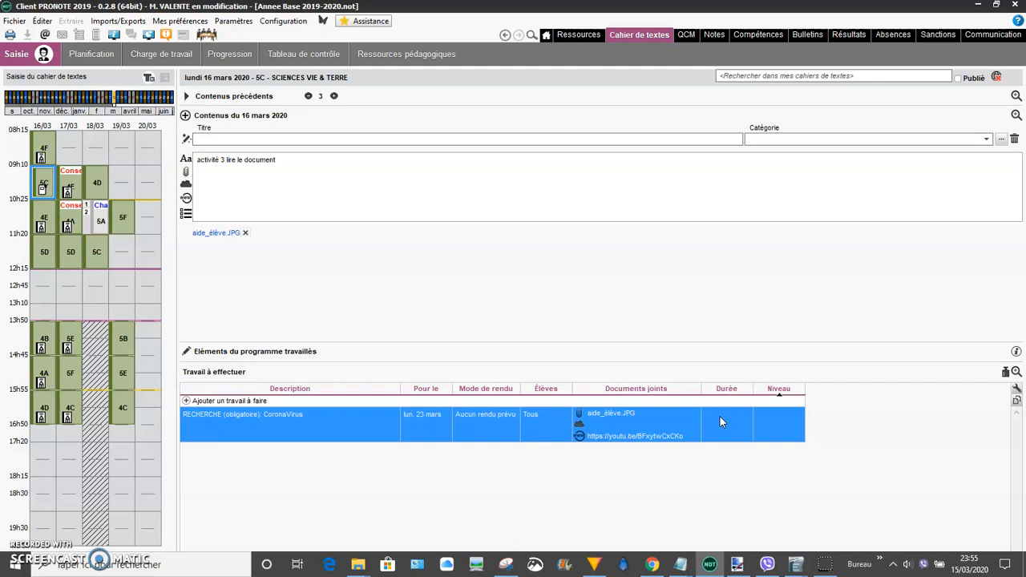
Set the CoronaVirus homework's duration to 20 minutes, leaving its level empty
{"action": "left_click", "coordinate": [719, 415]}
{"action": "left_click", "coordinate": [771, 425]}
{"action": "left_click", "coordinate": [433, 420]}
{"action": "left_click", "coordinate": [567, 38]}
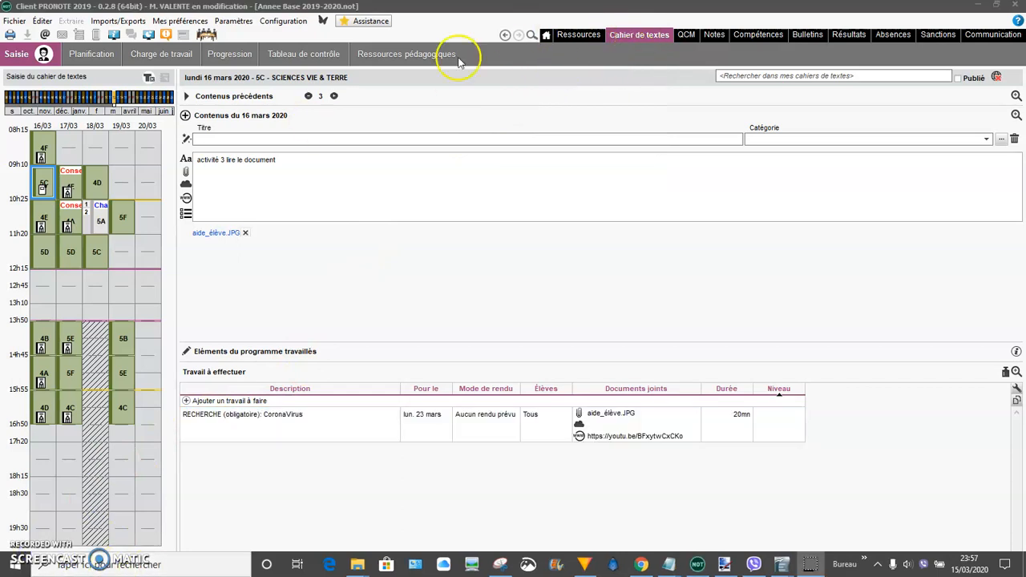
Examine class 5C's workload (Charge de travail) for school weeks 12 and 13
{"action": "left_click", "coordinate": [164, 56]}
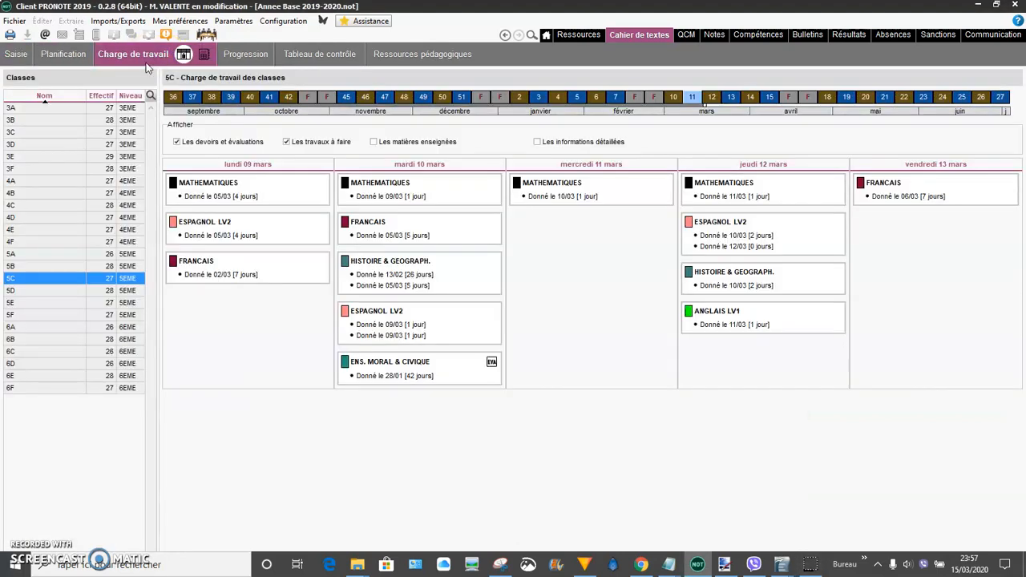
{"action": "left_click", "coordinate": [34, 268]}
{"action": "left_click", "coordinate": [33, 278]}
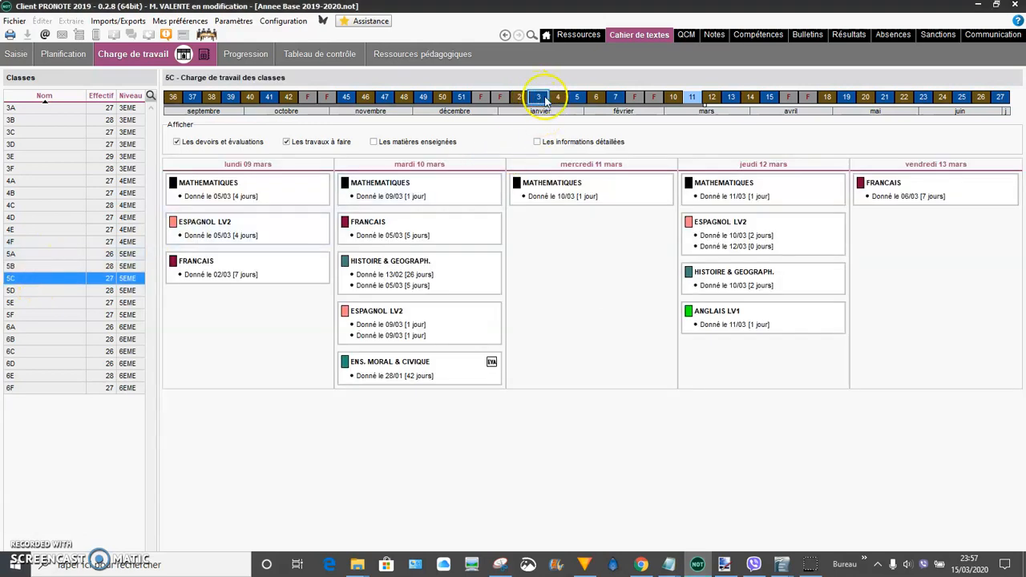
{"action": "left_click", "coordinate": [710, 98]}
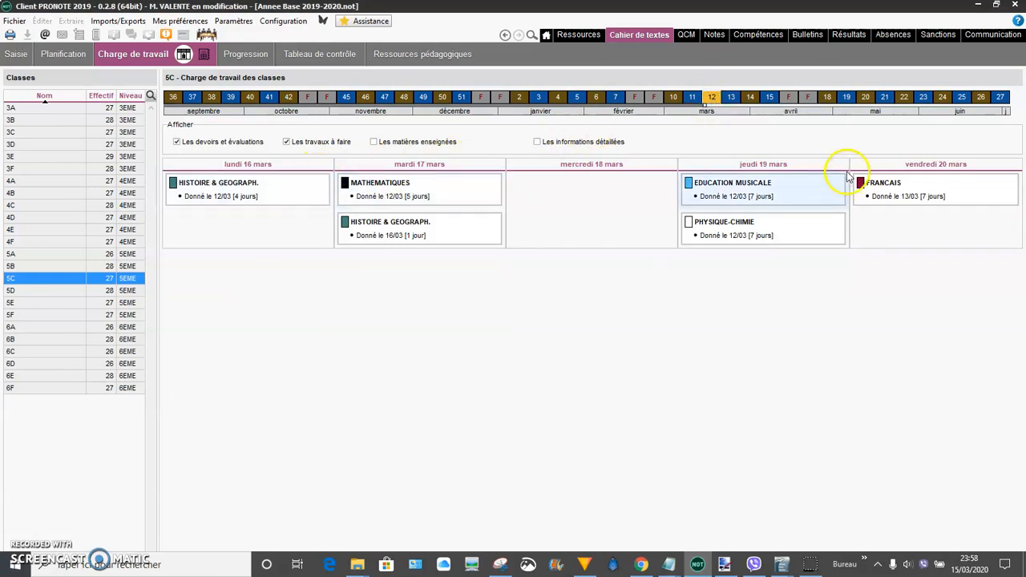
{"action": "left_click", "coordinate": [731, 98]}
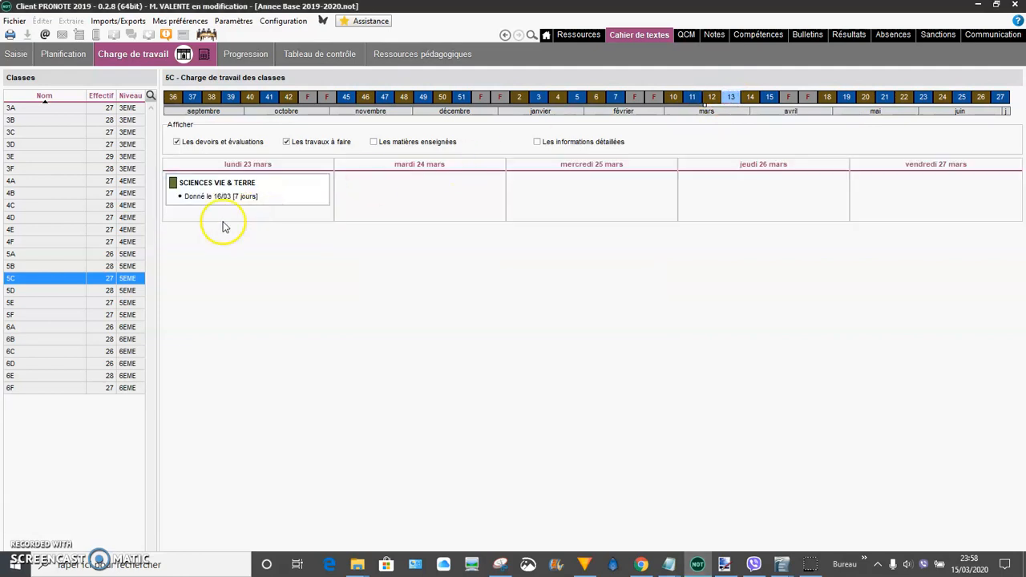